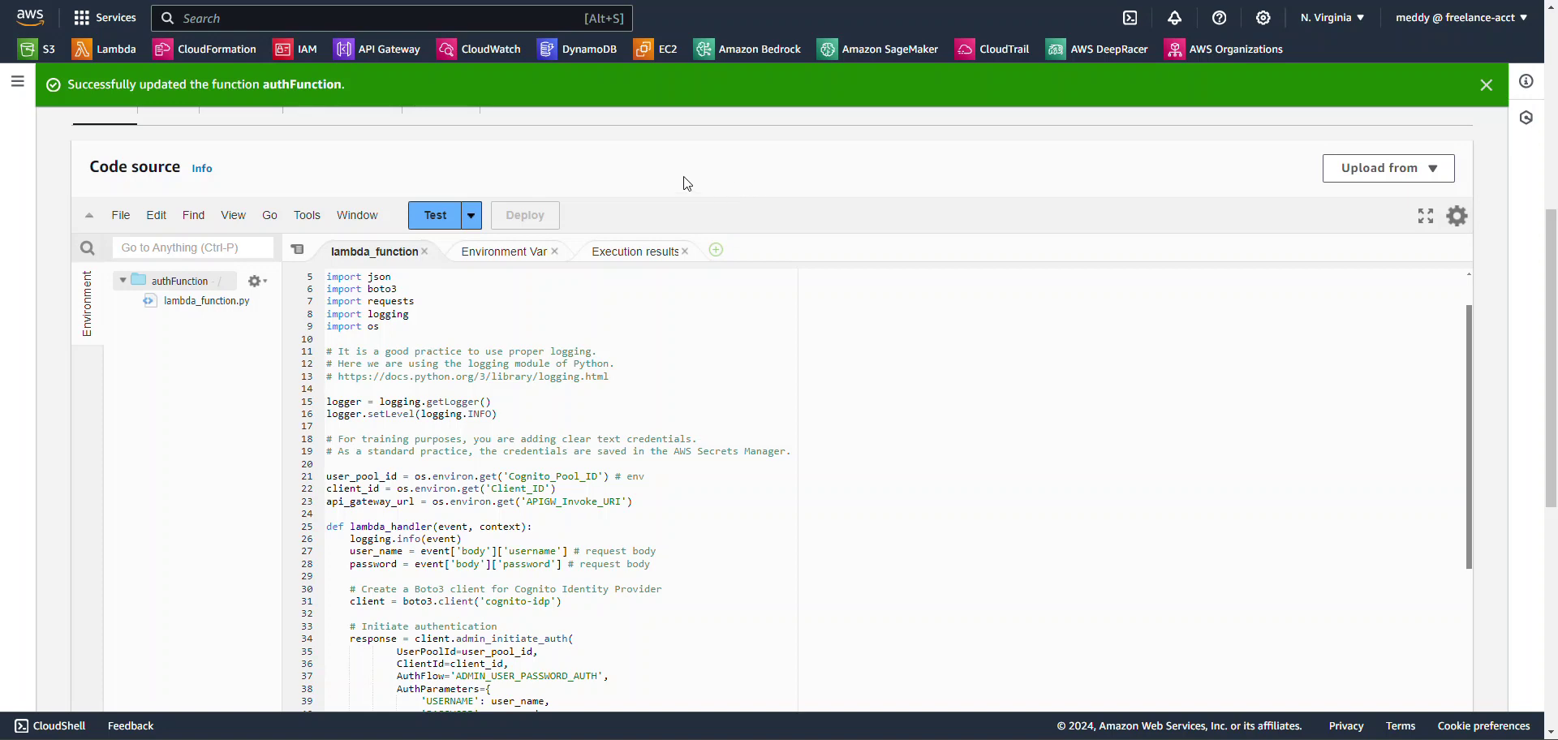
Go back to the Lambda functions list and open authFunction from it
{"action": "scroll", "coordinate": [650, 184], "scroll_direction": "up", "scroll_amount": 5}
{"action": "scroll", "coordinate": [641, 183], "scroll_direction": "up", "scroll_amount": 1}
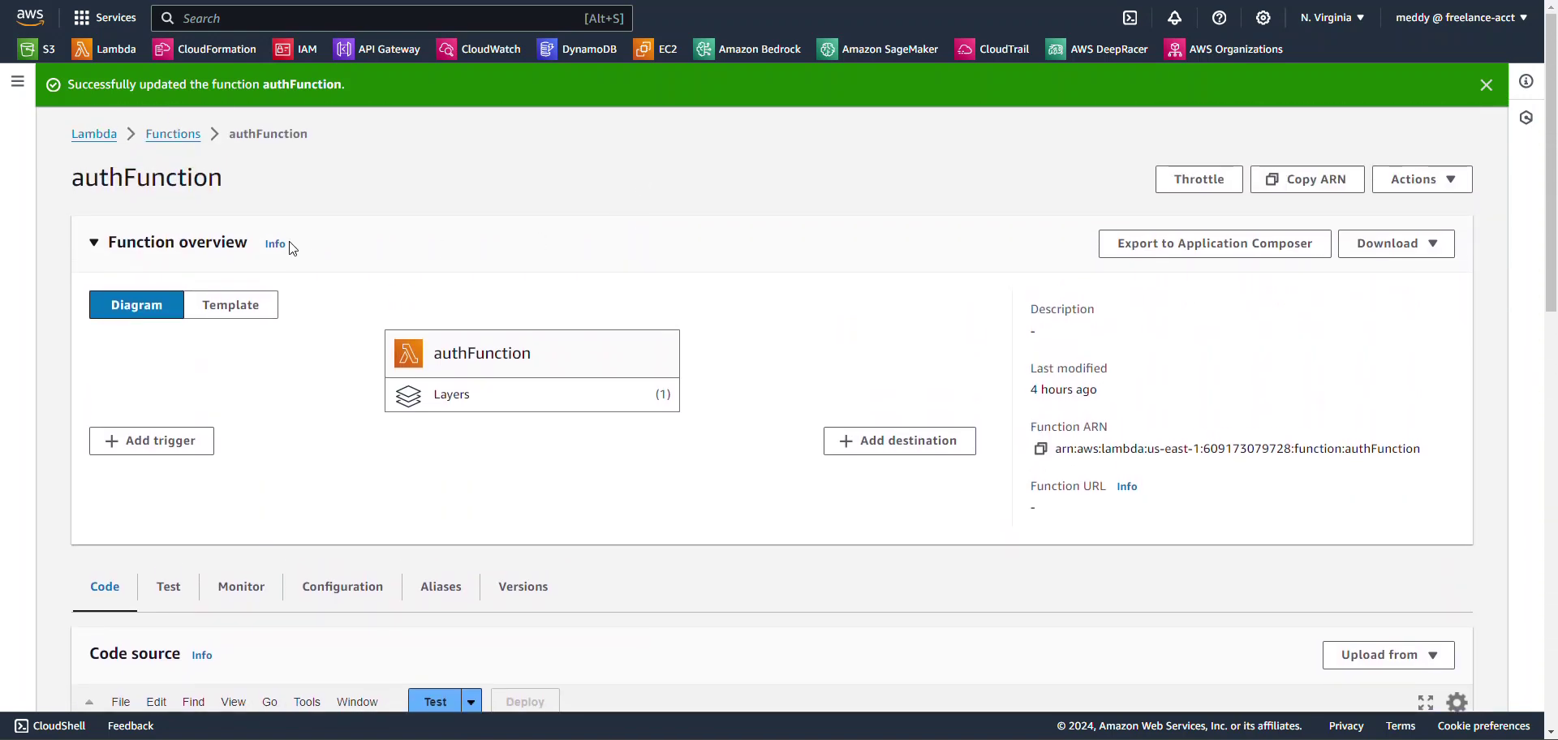
{"action": "left_click", "coordinate": [173, 134]}
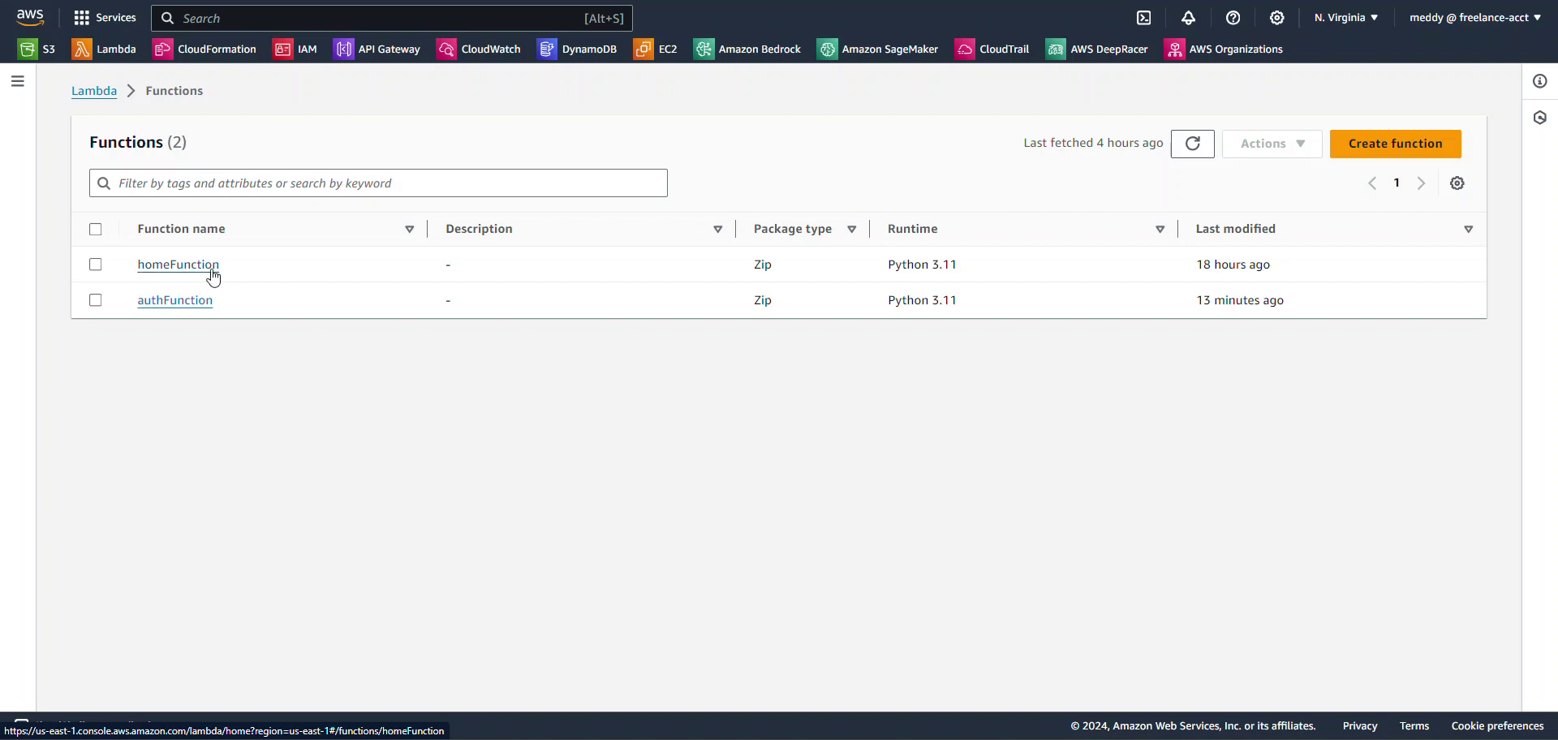
{"action": "left_click", "coordinate": [175, 302]}
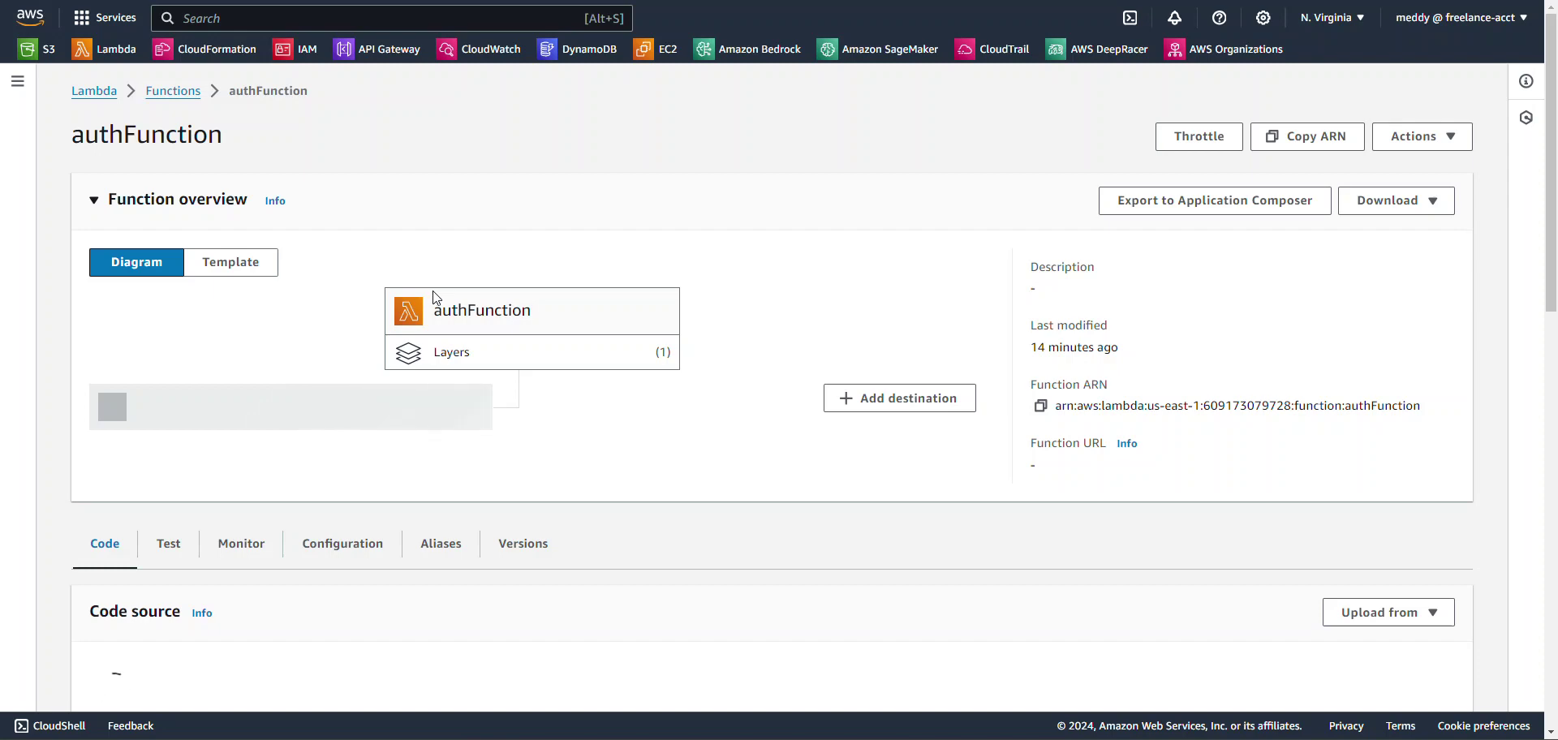
Show the environment variables in authFunction's configuration
{"action": "scroll", "coordinate": [434, 298], "scroll_direction": "down", "scroll_amount": 1}
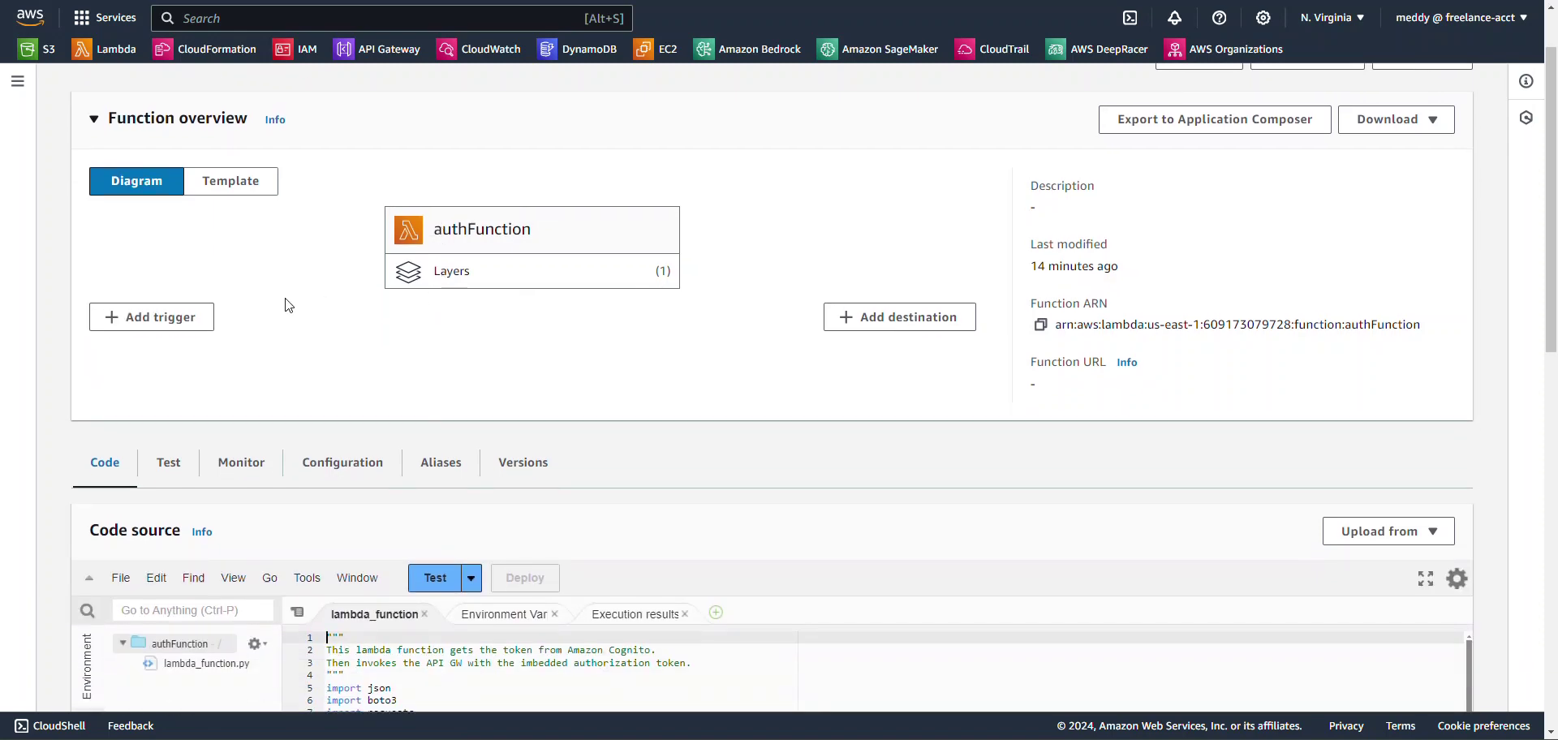
{"action": "scroll", "coordinate": [286, 305], "scroll_direction": "down", "scroll_amount": 2}
{"action": "scroll", "coordinate": [286, 305], "scroll_direction": "down", "scroll_amount": 2}
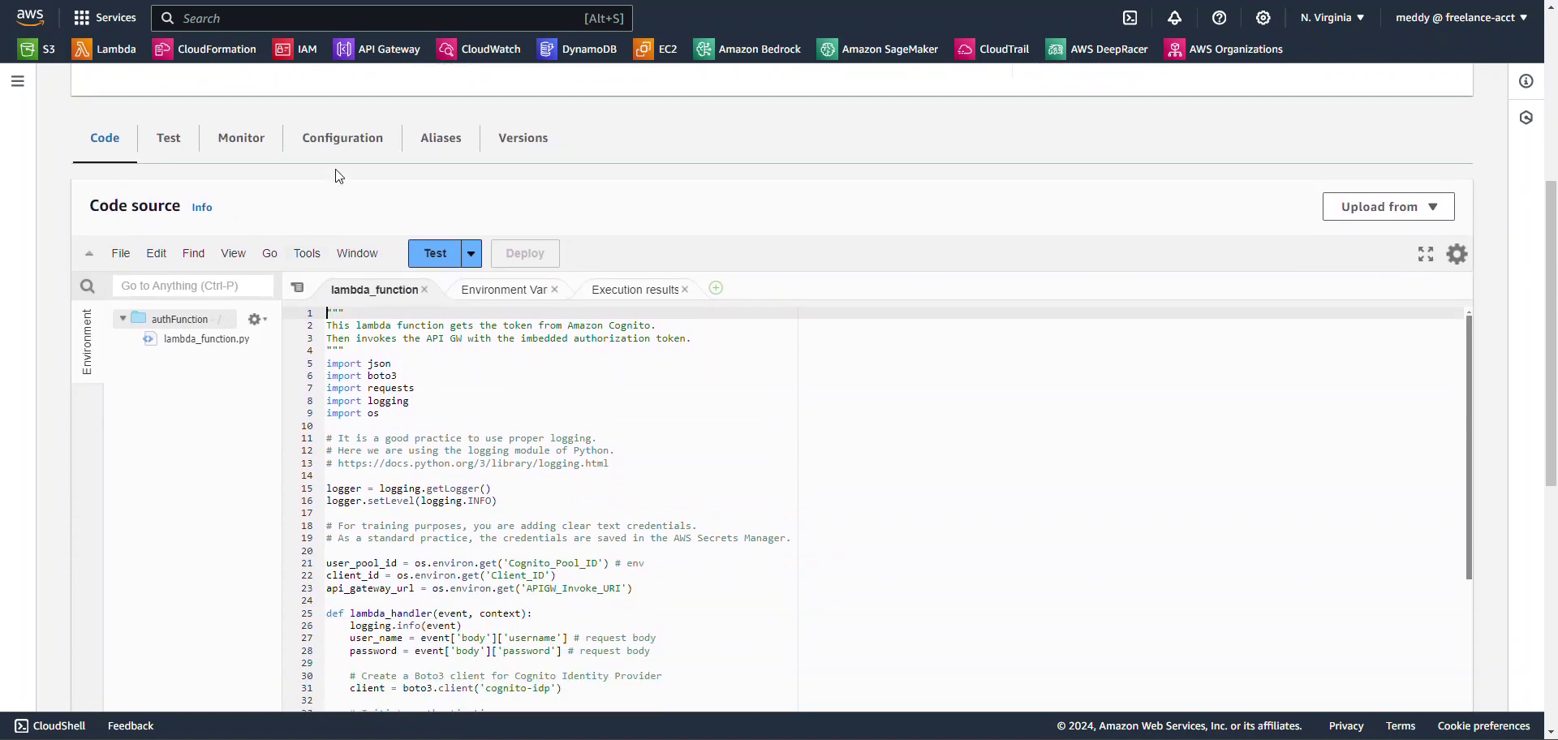
{"action": "left_click", "coordinate": [342, 148]}
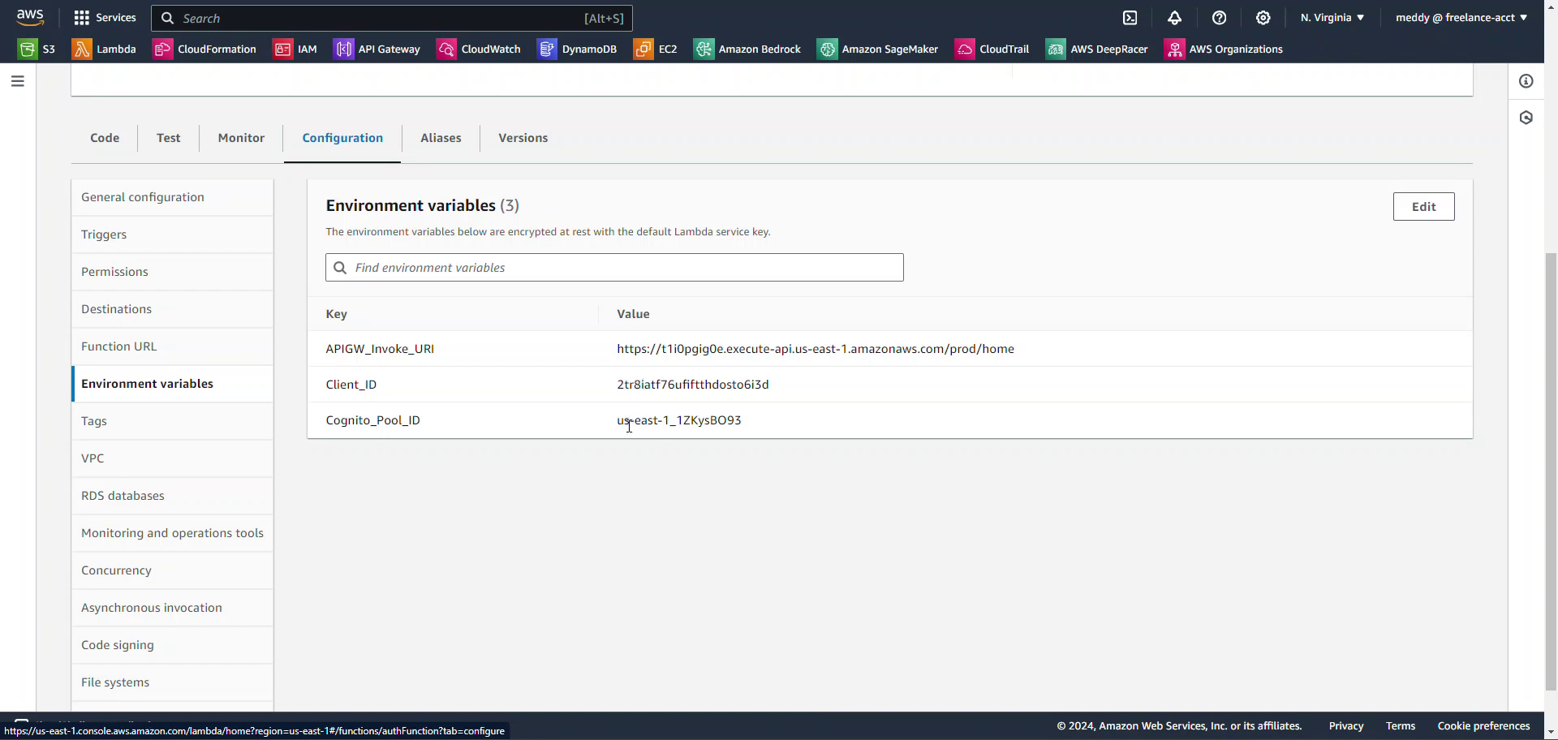
Return to authFunction's source code and highlight the lines that read the Cognito pool ID, client ID and API Gateway URL
{"action": "left_click", "coordinate": [93, 141]}
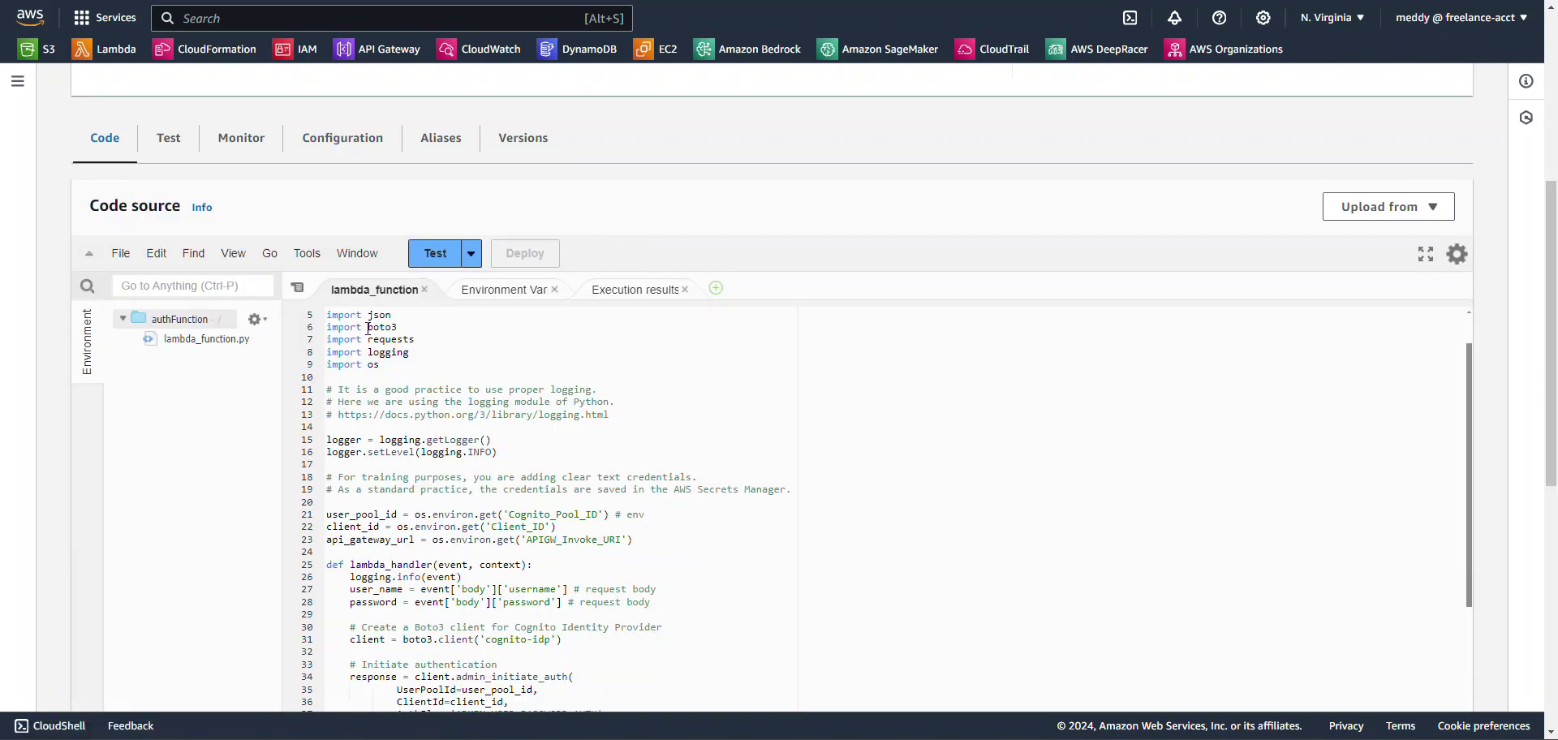
{"action": "scroll", "coordinate": [418, 448], "scroll_direction": "down", "scroll_amount": 1}
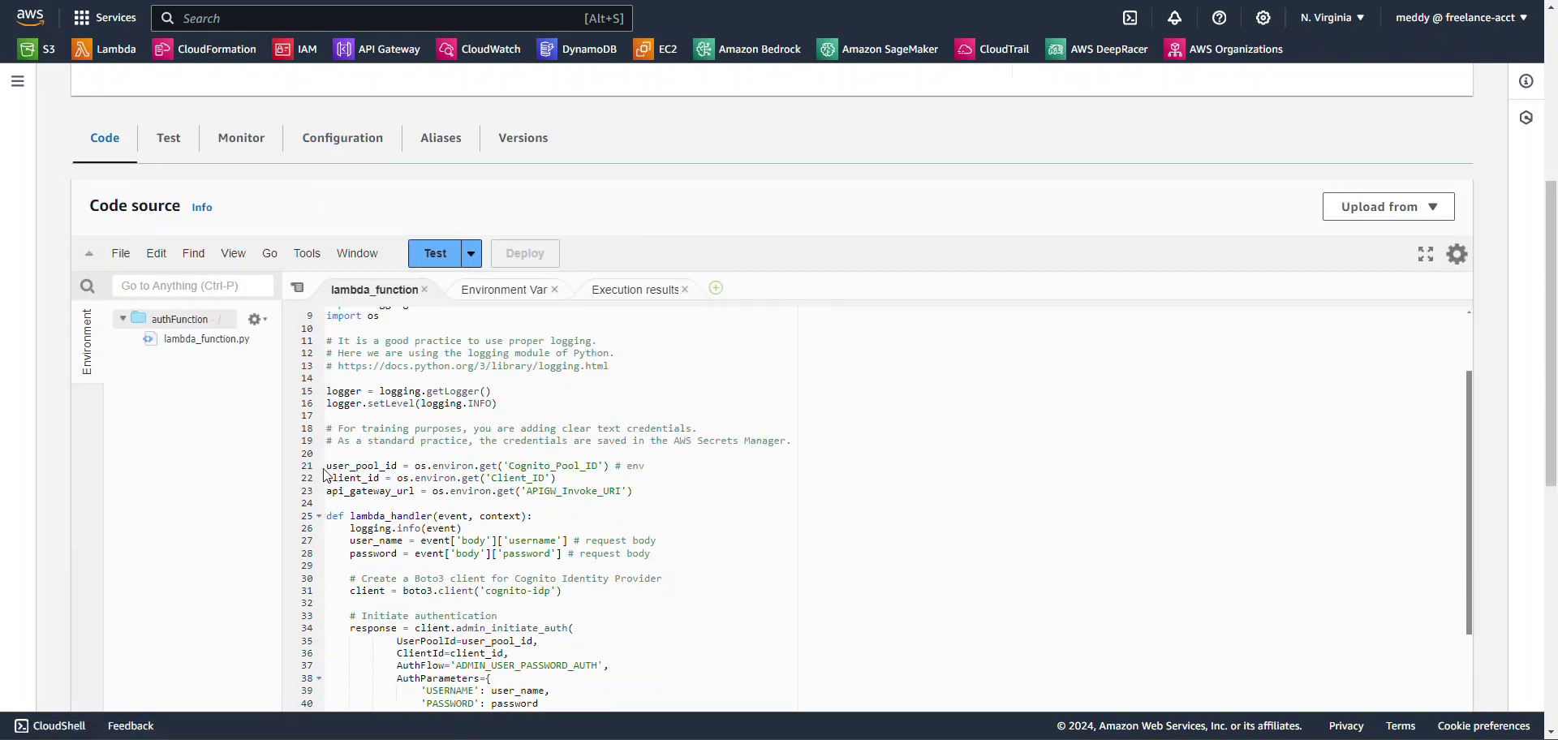
{"action": "left_click_drag", "start_coordinate": [633, 504], "coordinate": [326, 466]}
{"action": "left_click", "coordinate": [629, 503]}
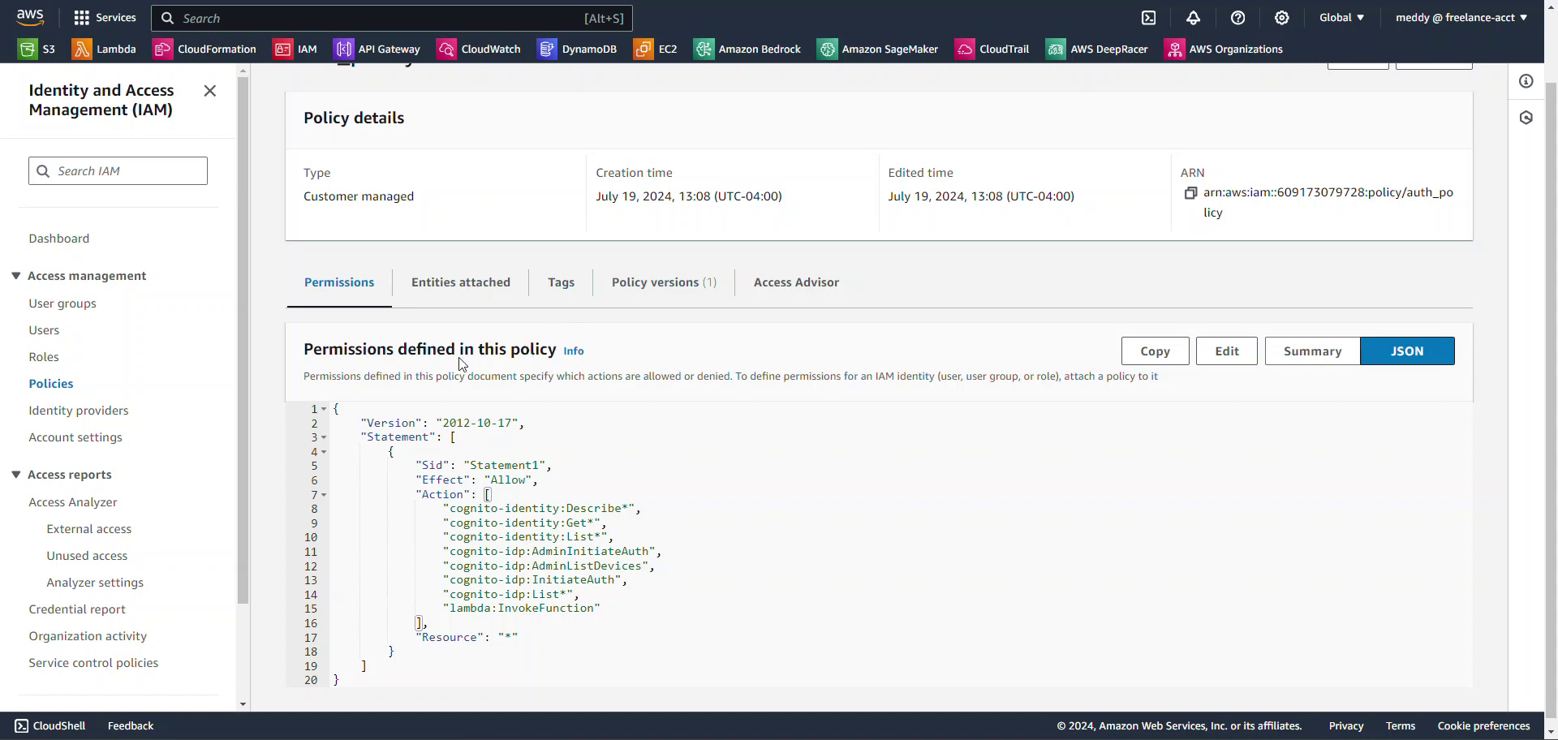
Review the permissions JSON of auth_policy in IAM and switch back to authFunction in Lambda
{"action": "scroll", "coordinate": [272, 422], "scroll_direction": "down", "scroll_amount": 1}
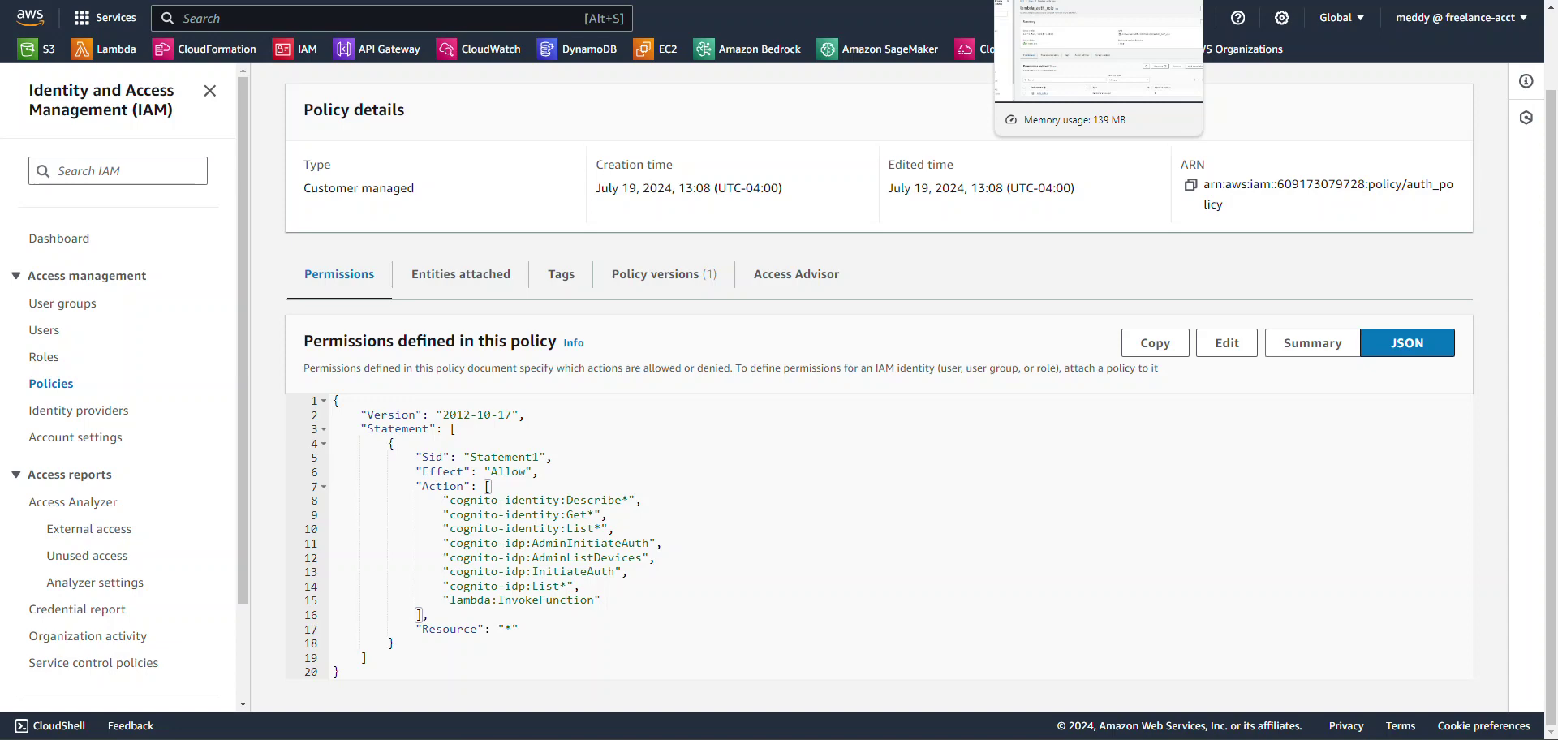
{"action": "left_click", "coordinate": [1063, 0]}
{"action": "left_click", "coordinate": [778, 0]}
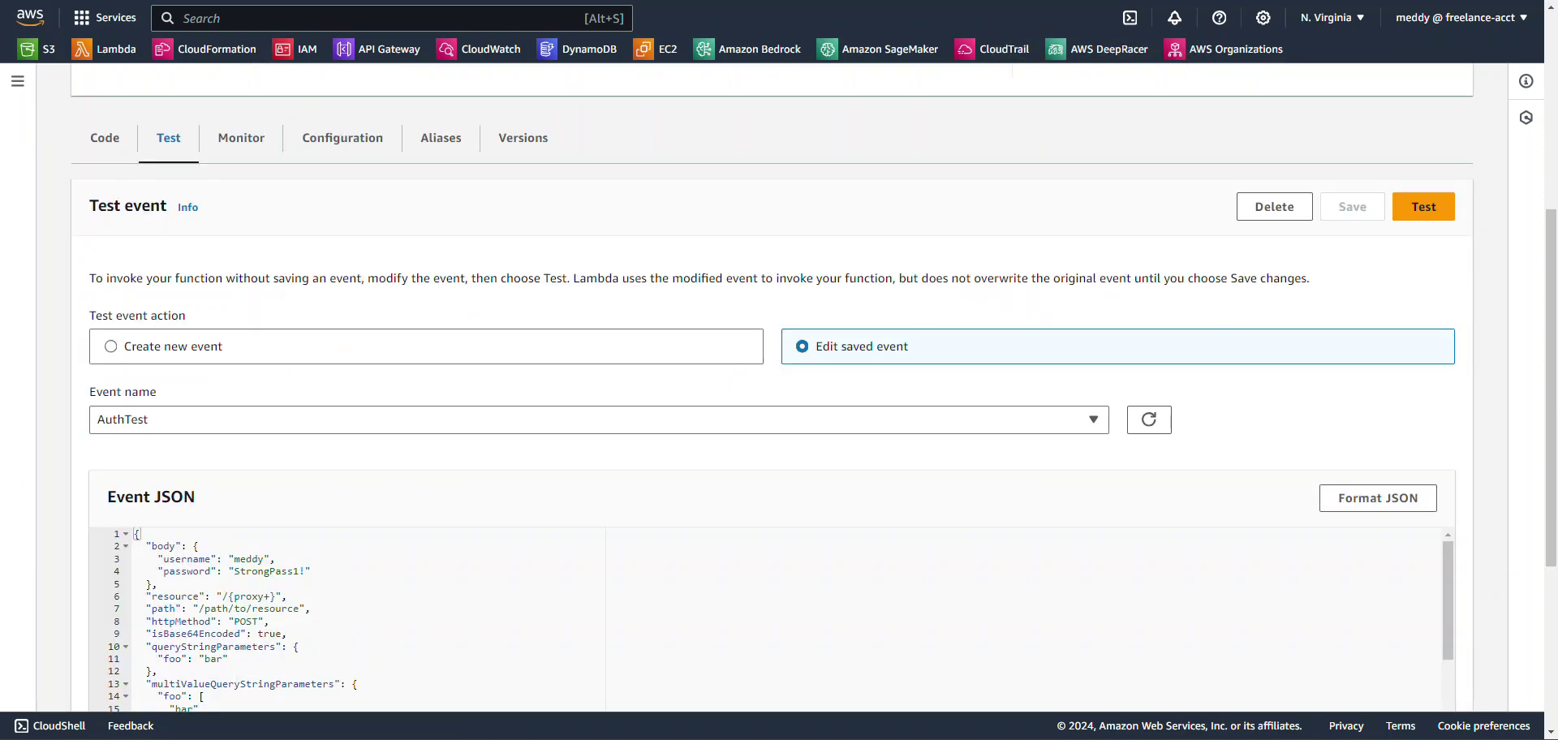
Look over authFunction's overview and its saved AuthTest event, and return to the source code
{"action": "scroll", "coordinate": [272, 315], "scroll_direction": "up", "scroll_amount": 5}
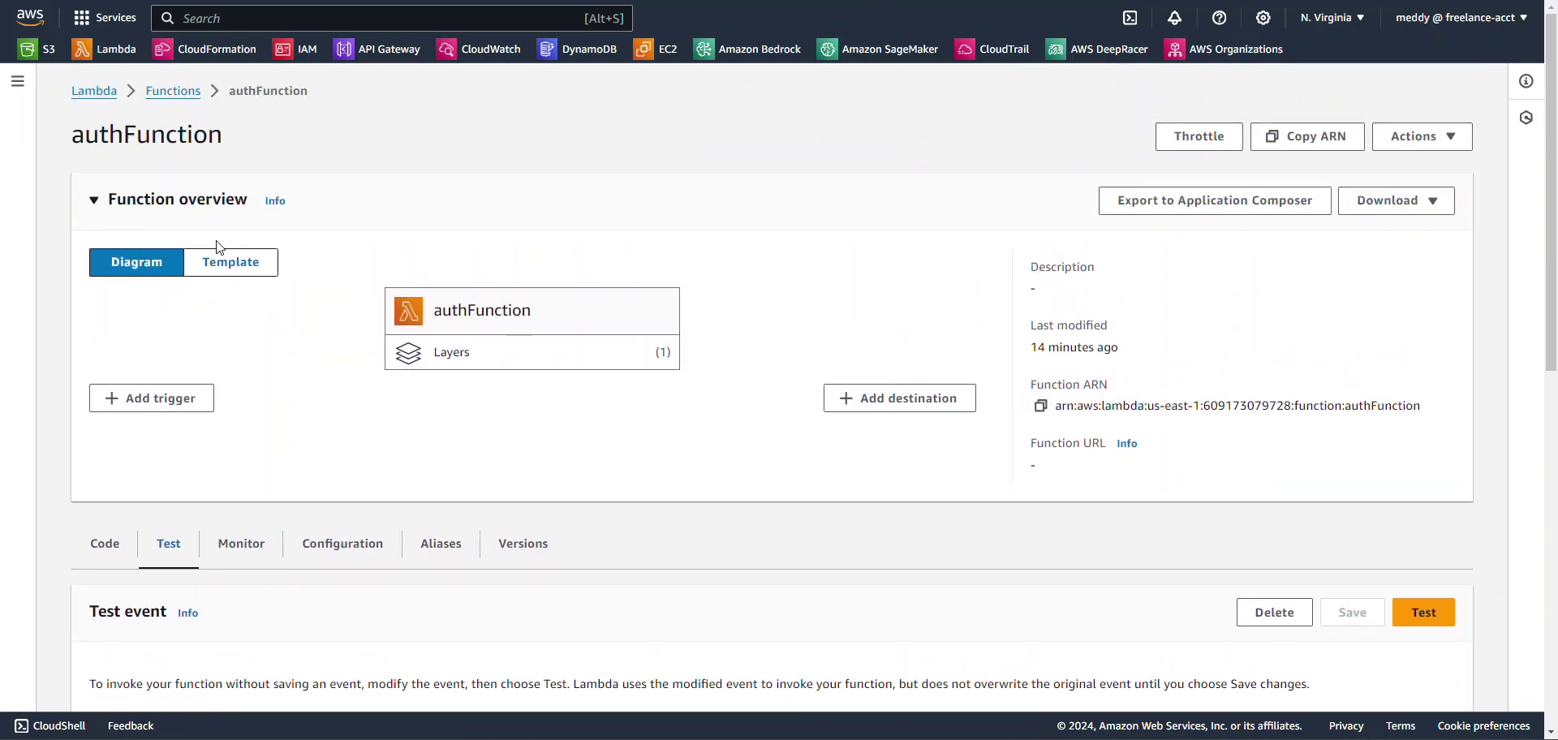
{"action": "scroll", "coordinate": [345, 343], "scroll_direction": "down", "scroll_amount": 5}
{"action": "scroll", "coordinate": [349, 344], "scroll_direction": "down", "scroll_amount": 2}
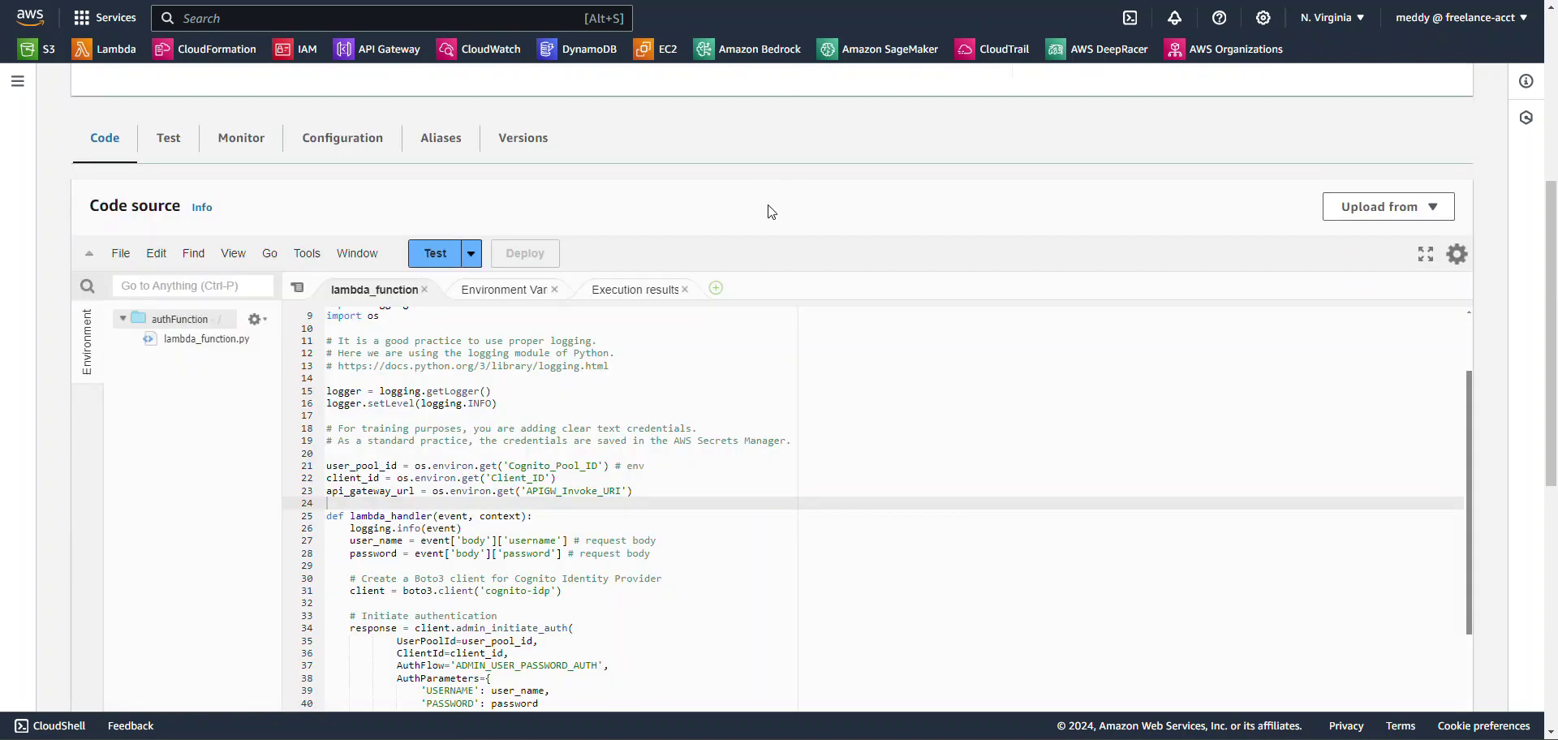
Examine the admin_initiate_auth call in lambda_handler, highlighting its block and checking the user pool, client ID and username parameters
{"action": "scroll", "coordinate": [323, 436], "scroll_direction": "down", "scroll_amount": 3}
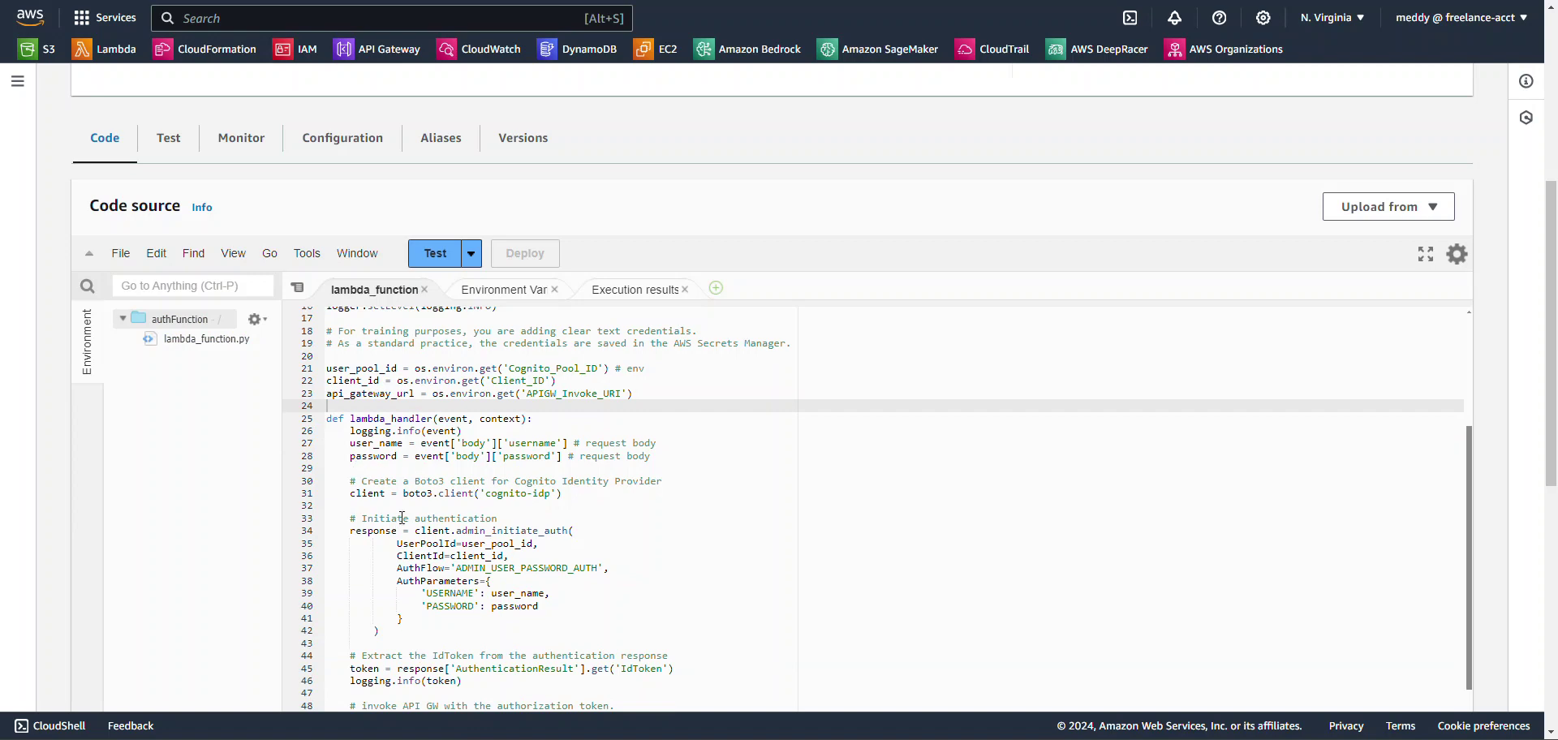
{"action": "scroll", "coordinate": [350, 530], "scroll_direction": "down", "scroll_amount": 2}
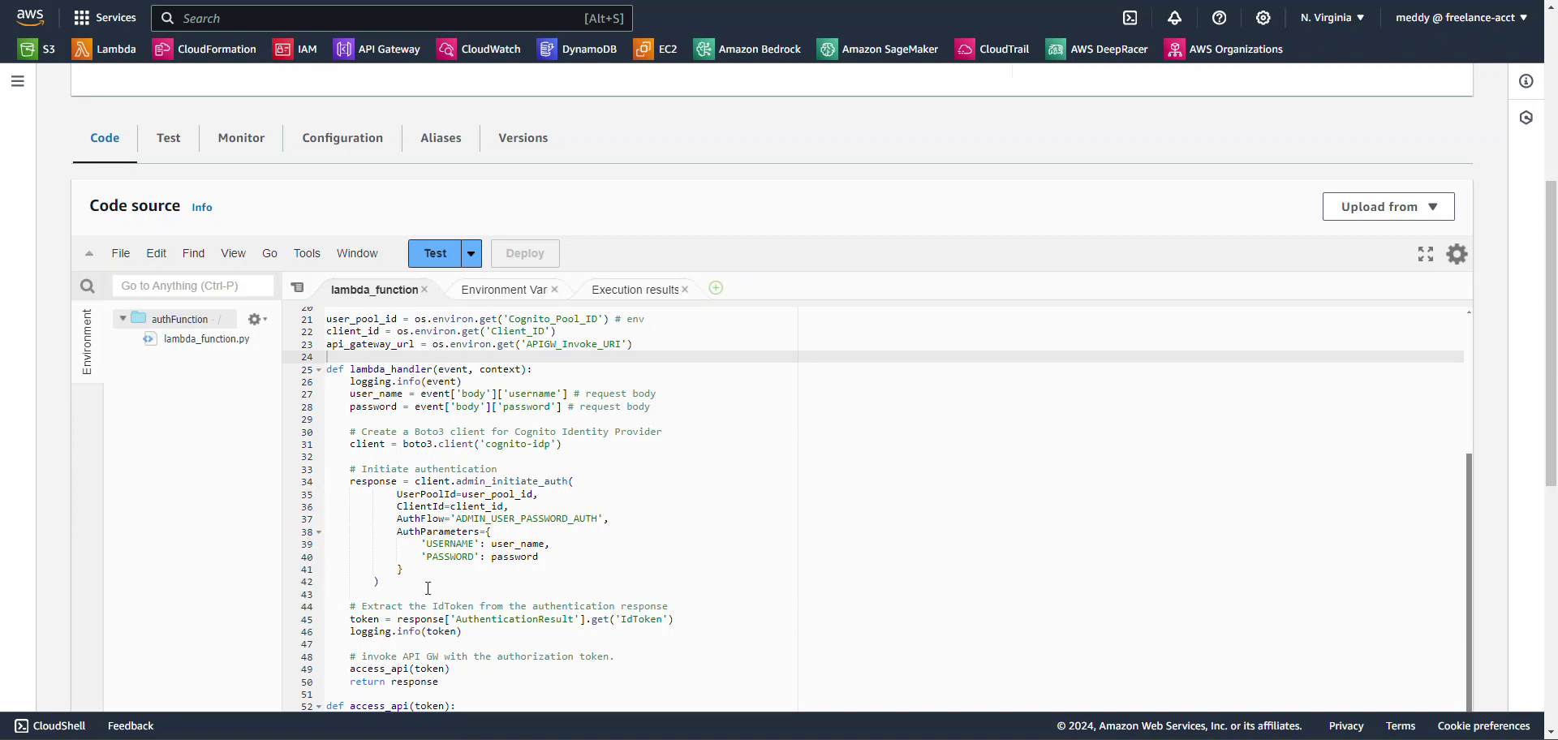
{"action": "left_click_drag", "start_coordinate": [599, 479], "coordinate": [443, 591]}
{"action": "scroll", "coordinate": [440, 588], "scroll_direction": "down", "scroll_amount": 1}
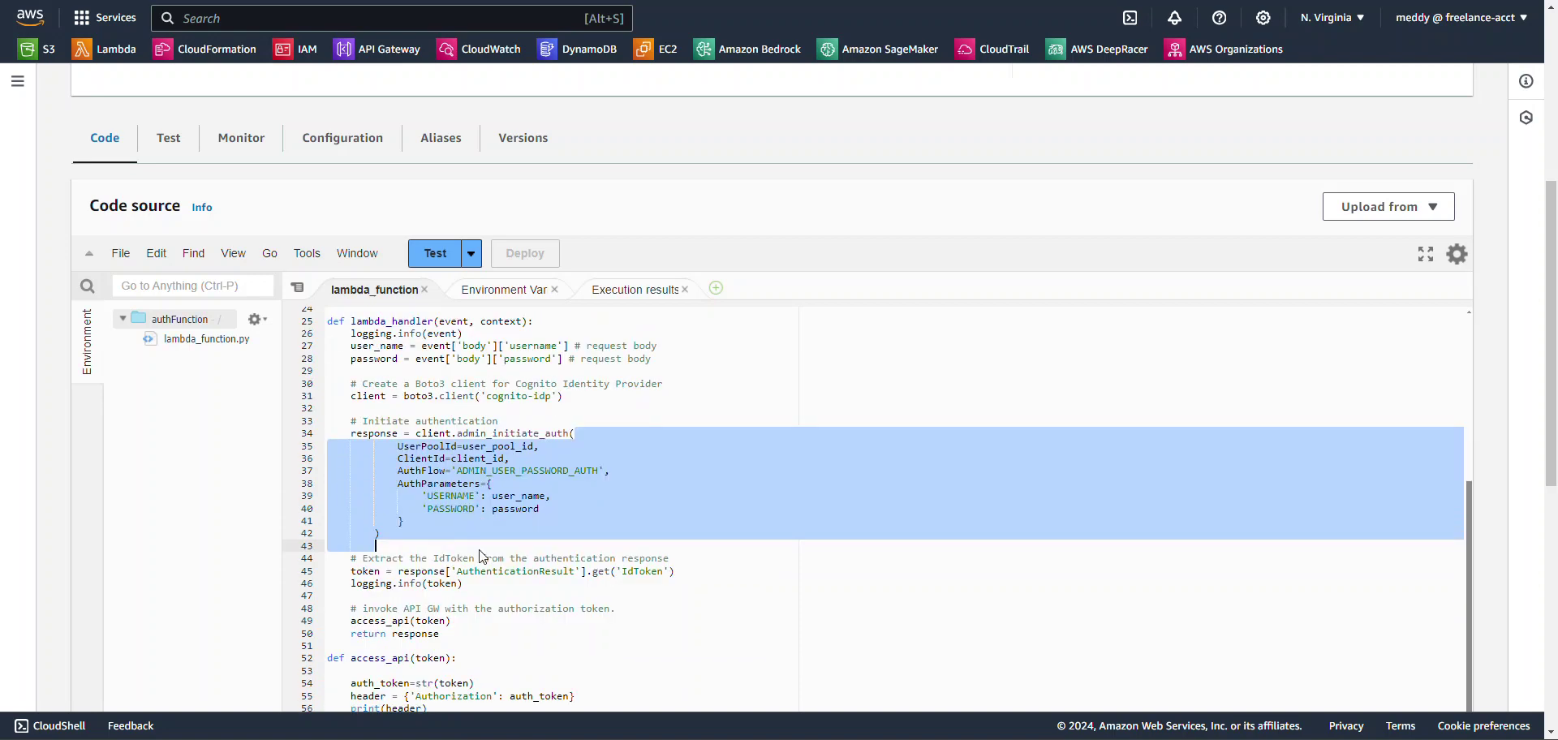
{"action": "left_click", "coordinate": [510, 496]}
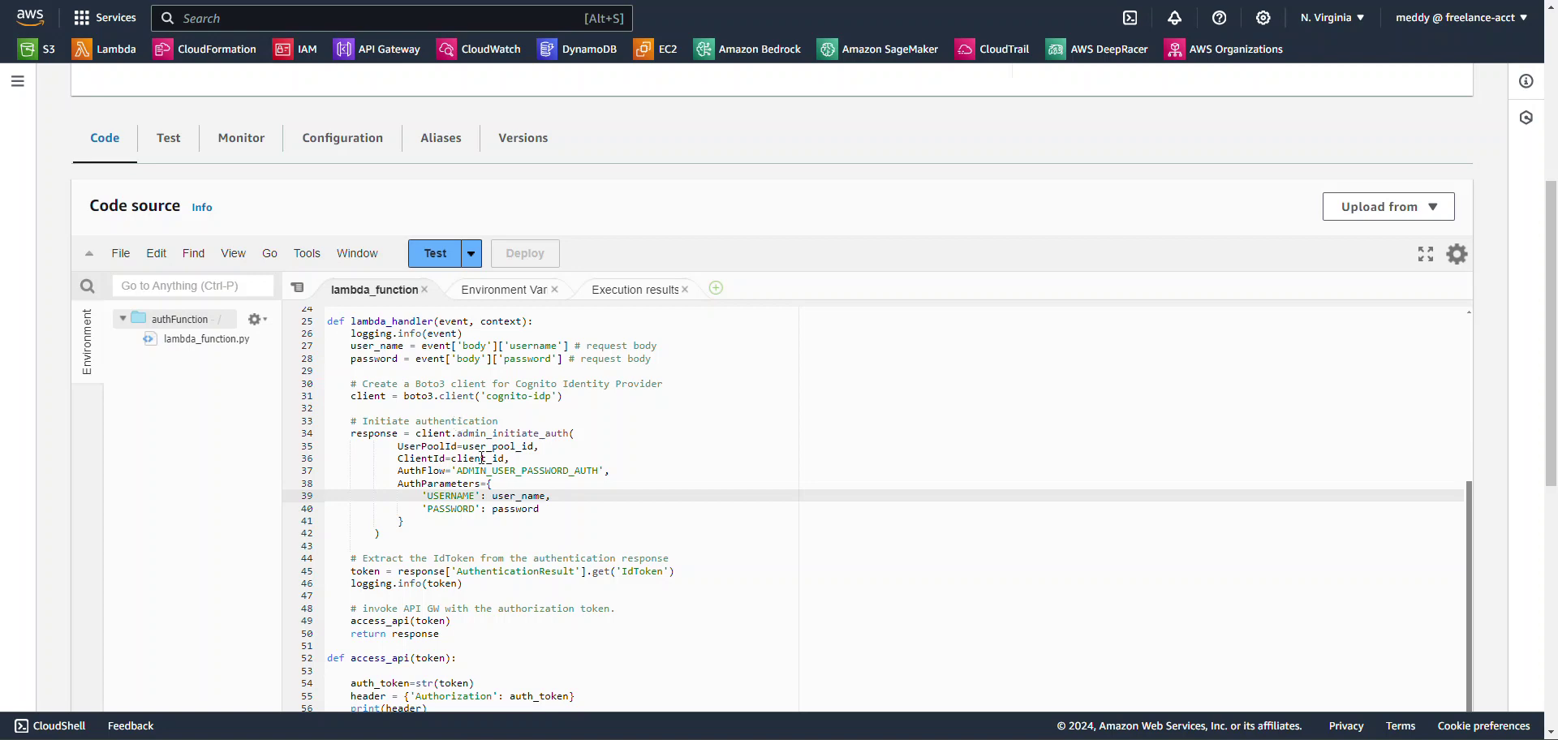
{"action": "left_click", "coordinate": [512, 445]}
{"action": "left_click", "coordinate": [479, 458]}
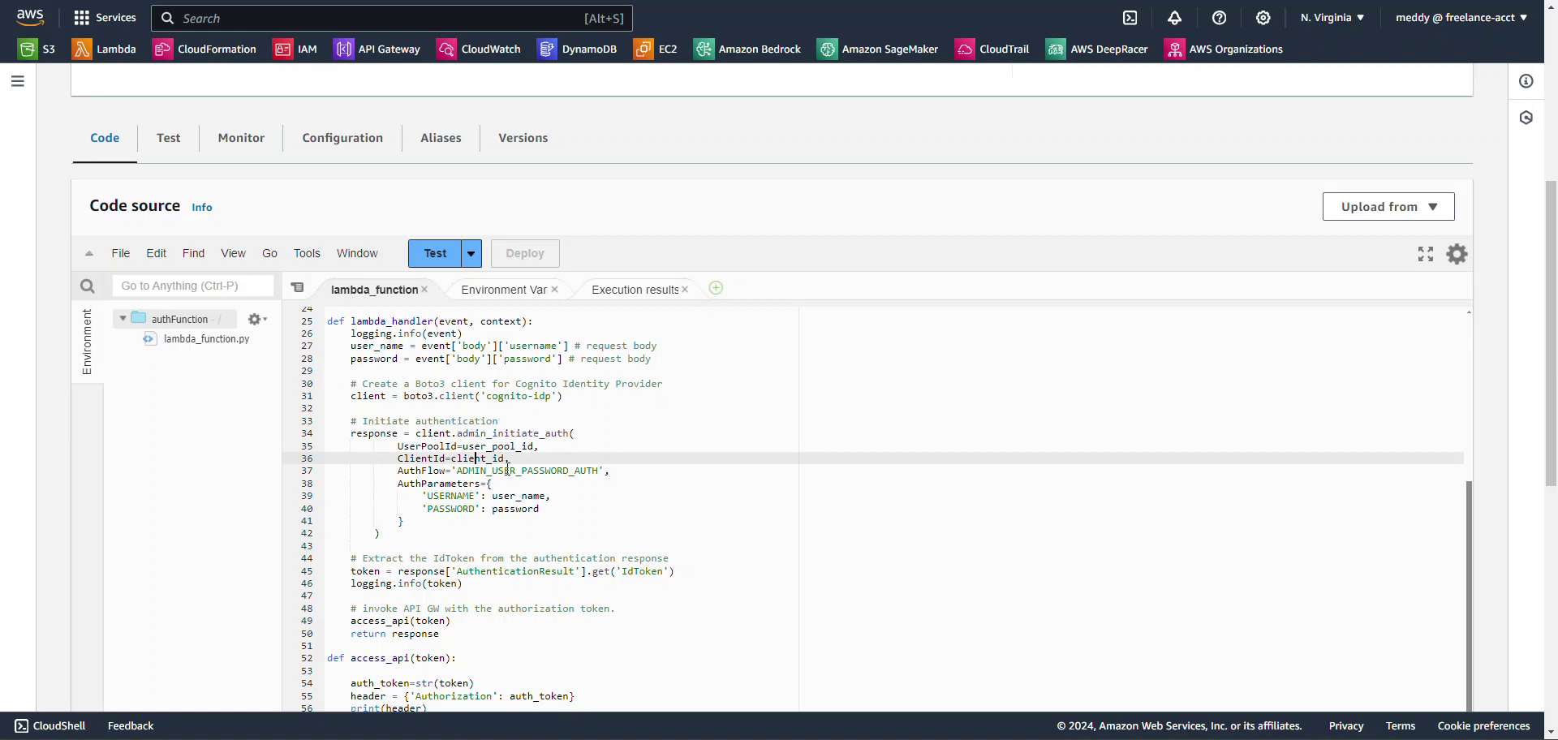
Read the IdToken extraction and the access_api function that calls API Gateway with the authorization token
{"action": "scroll", "coordinate": [510, 492], "scroll_direction": "down", "scroll_amount": 2}
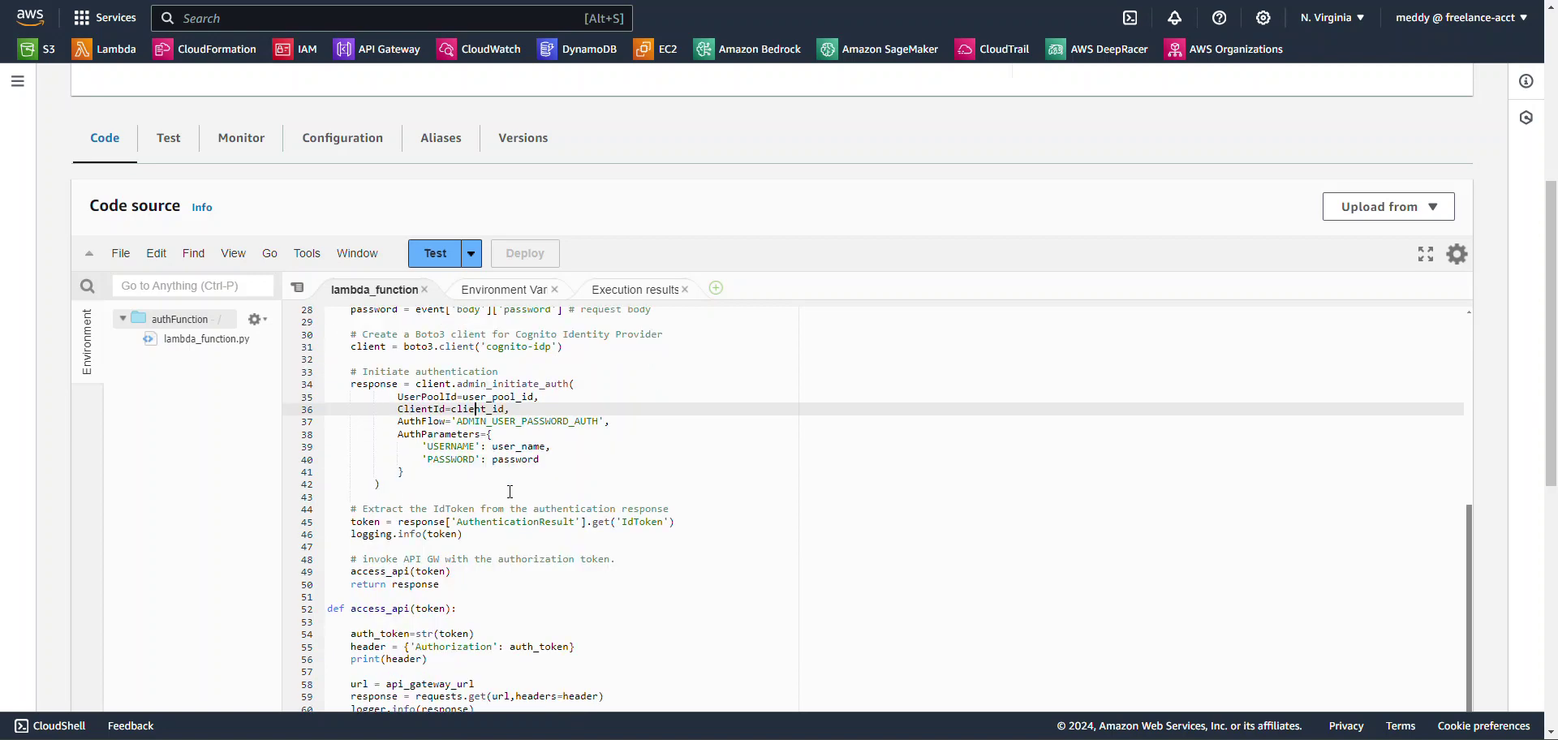
{"action": "scroll", "coordinate": [509, 492], "scroll_direction": "down", "scroll_amount": 1}
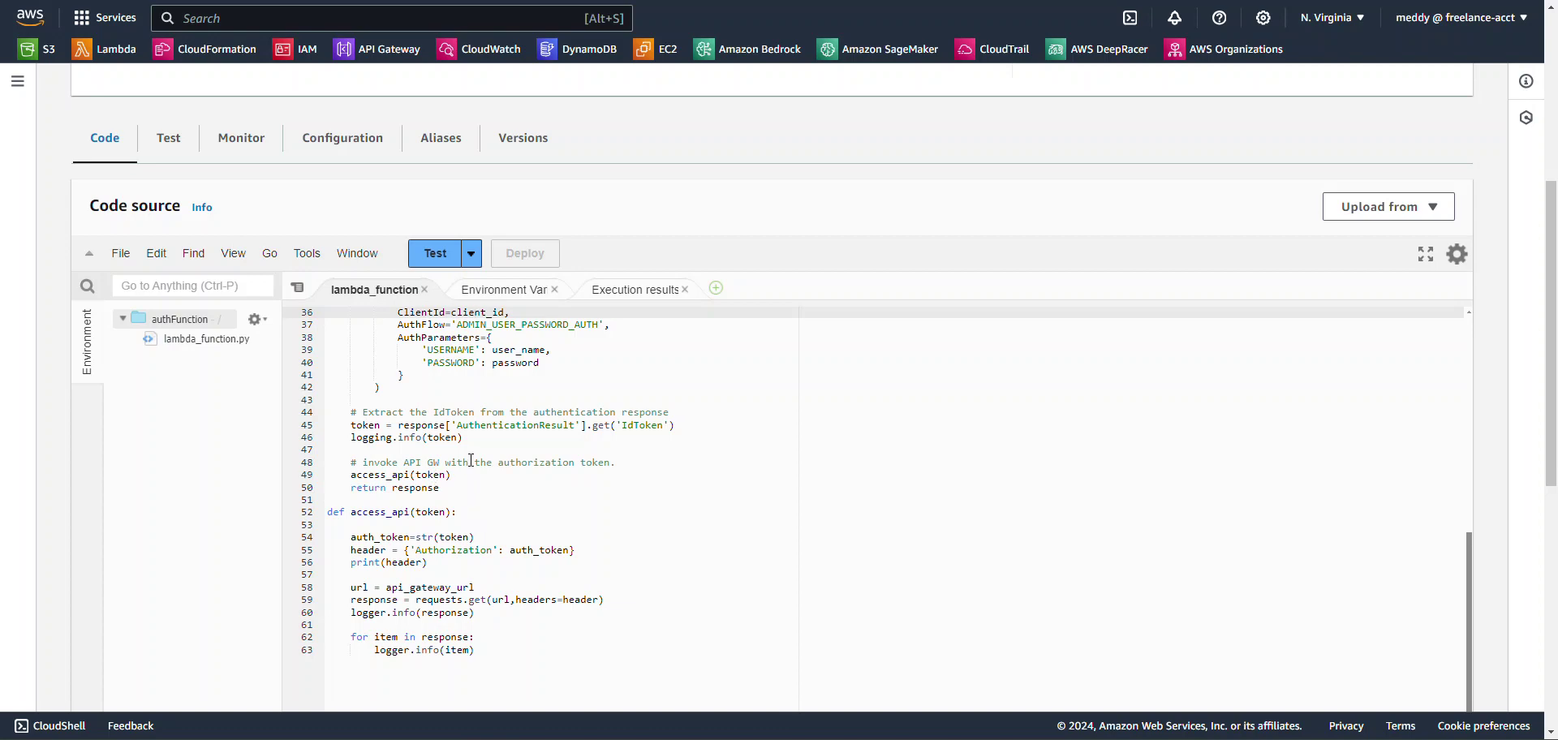
{"action": "scroll", "coordinate": [490, 439], "scroll_direction": "up", "scroll_amount": 3}
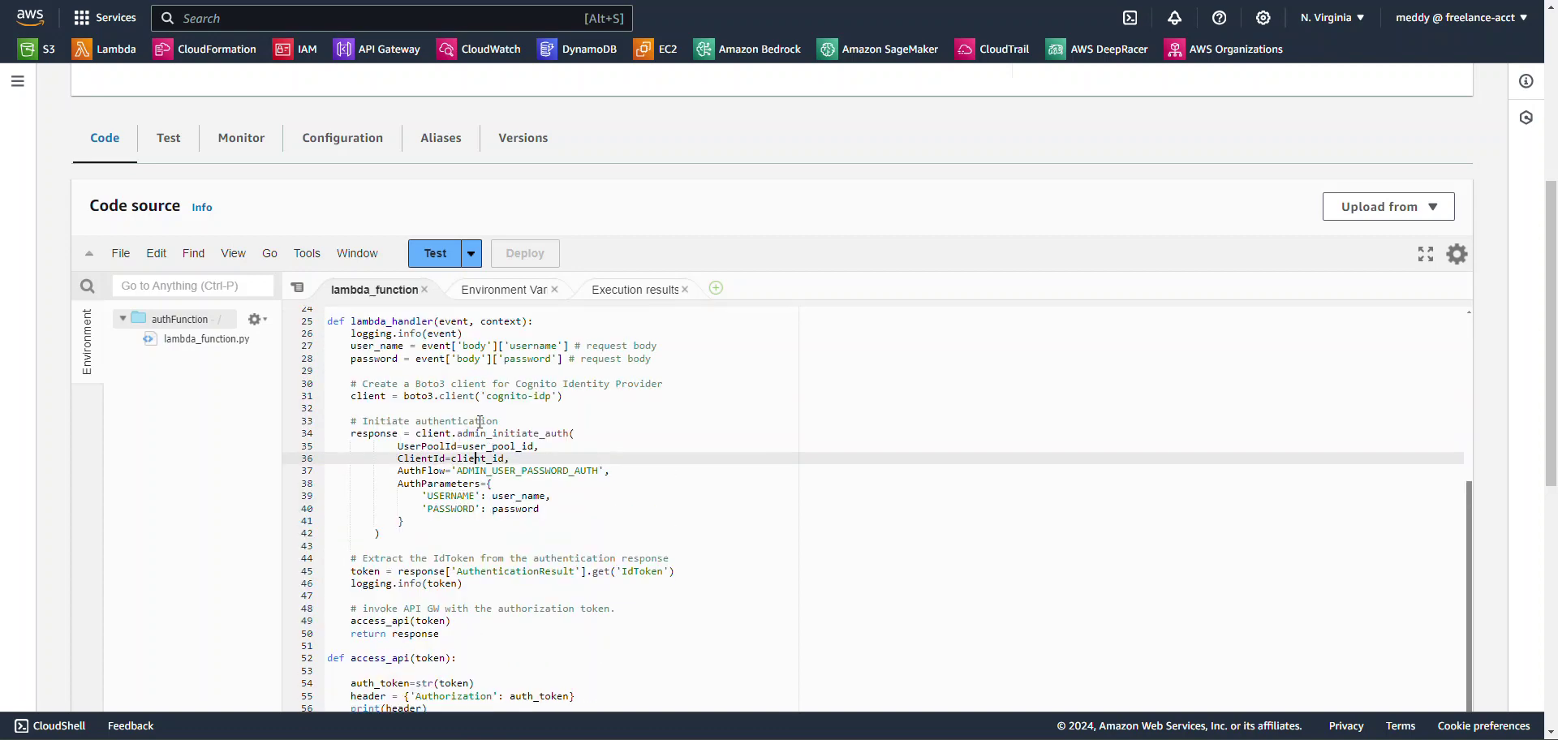
{"action": "scroll", "coordinate": [471, 377], "scroll_direction": "up", "scroll_amount": 2}
{"action": "scroll", "coordinate": [471, 377], "scroll_direction": "up", "scroll_amount": 3}
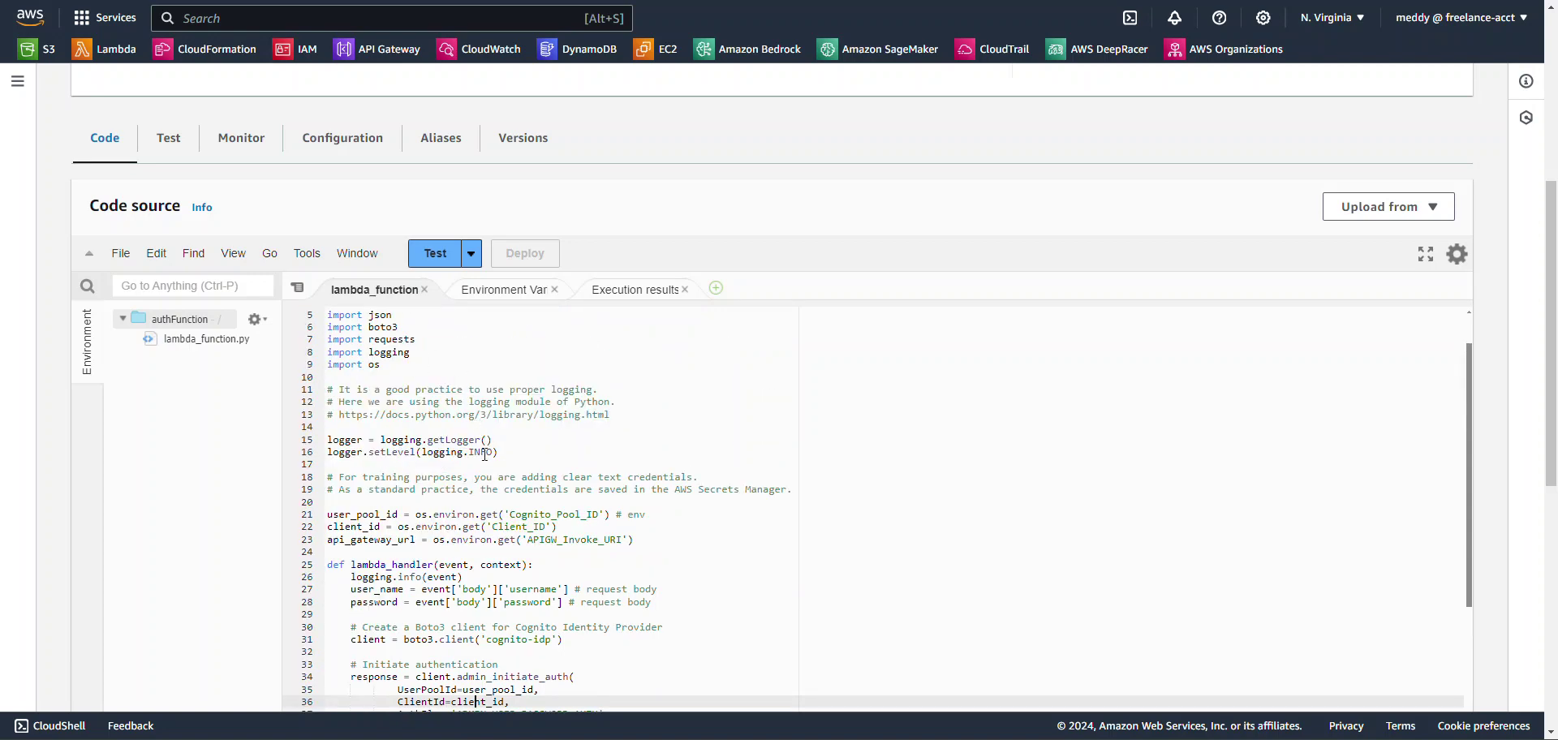
Run authFunction with the AuthTest event and inspect the returned tokens and the API response in the function logs
{"action": "left_click", "coordinate": [428, 254]}
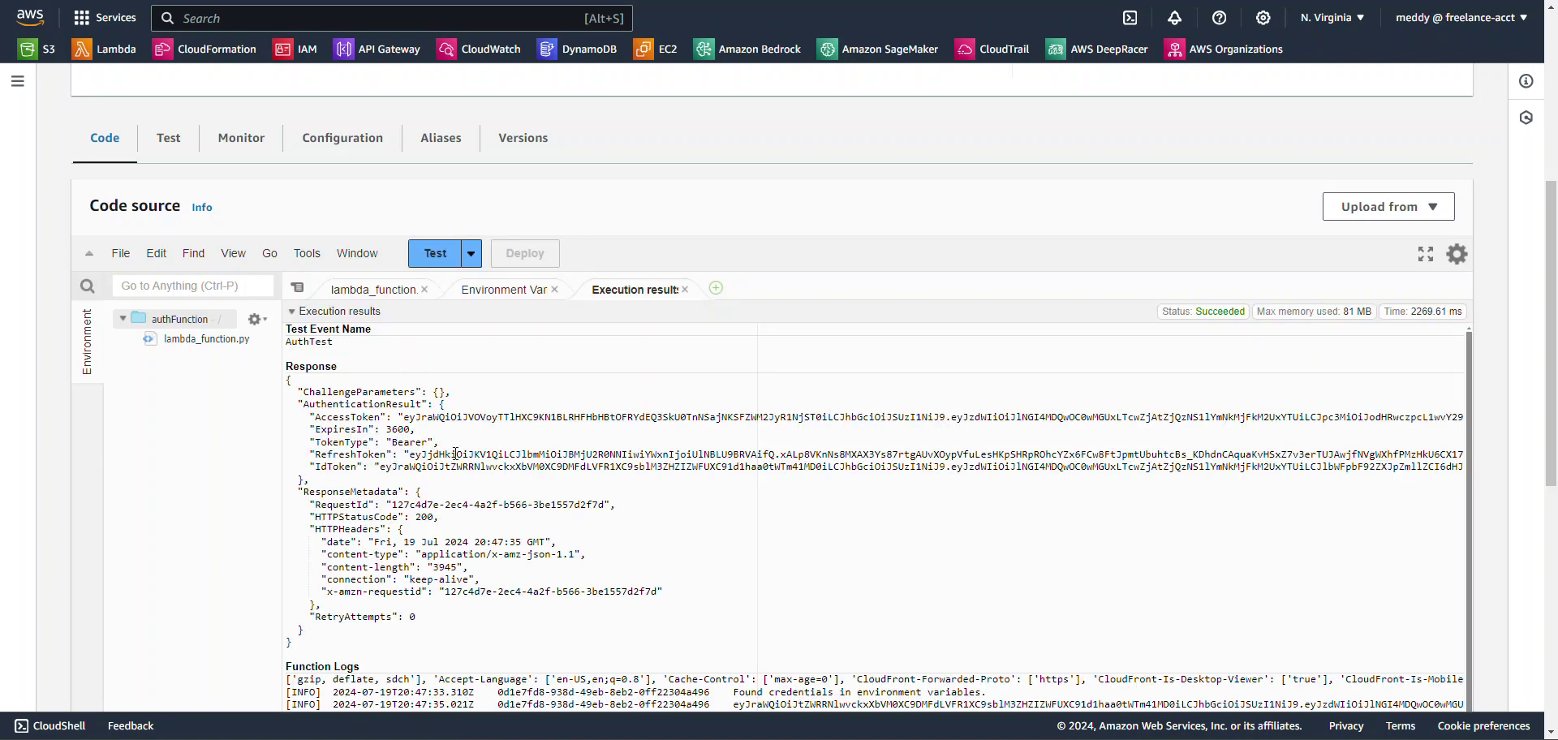
{"action": "left_click_drag", "start_coordinate": [404, 418], "coordinate": [1457, 429]}
{"action": "left_click", "coordinate": [480, 468]}
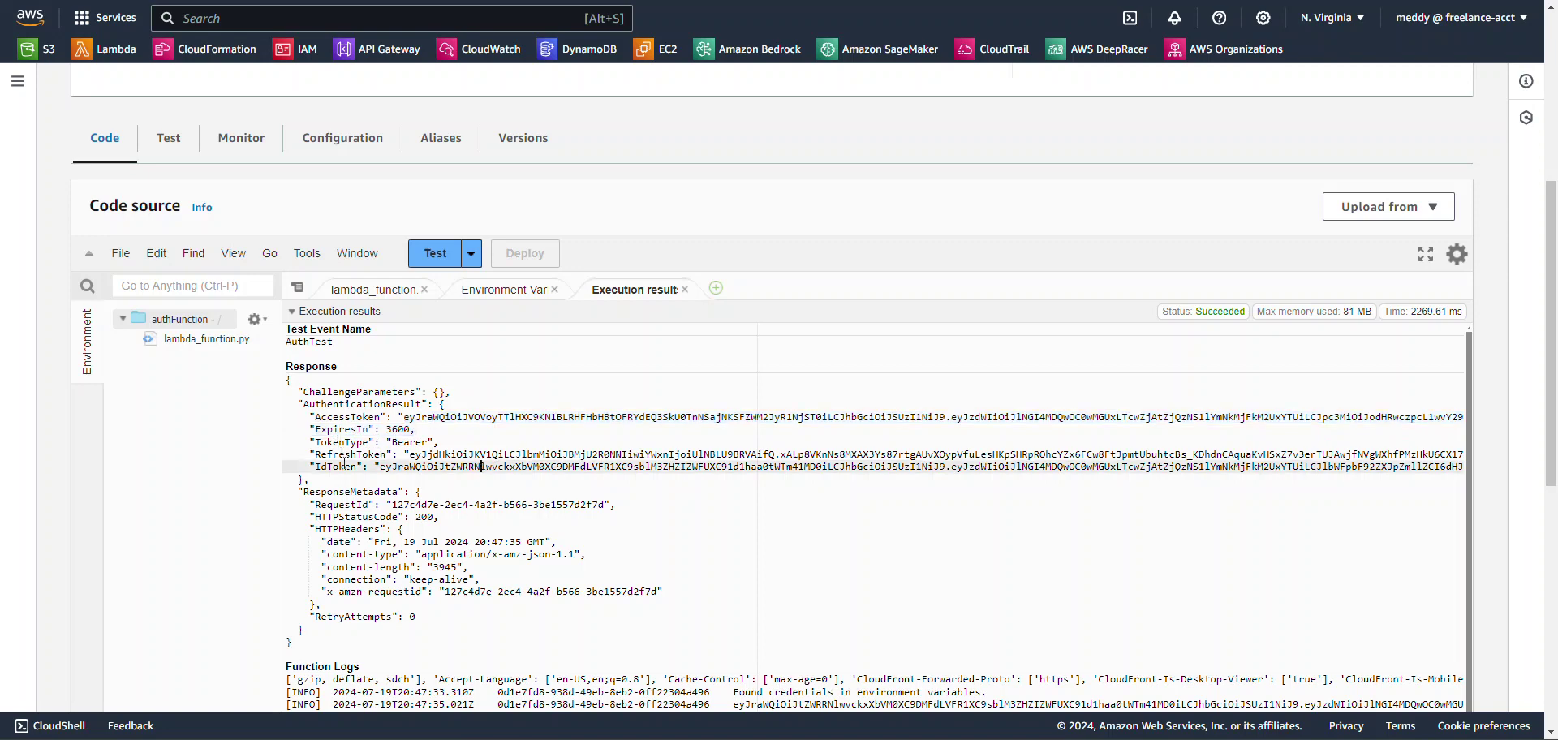
{"action": "scroll", "coordinate": [405, 456], "scroll_direction": "down", "scroll_amount": 3}
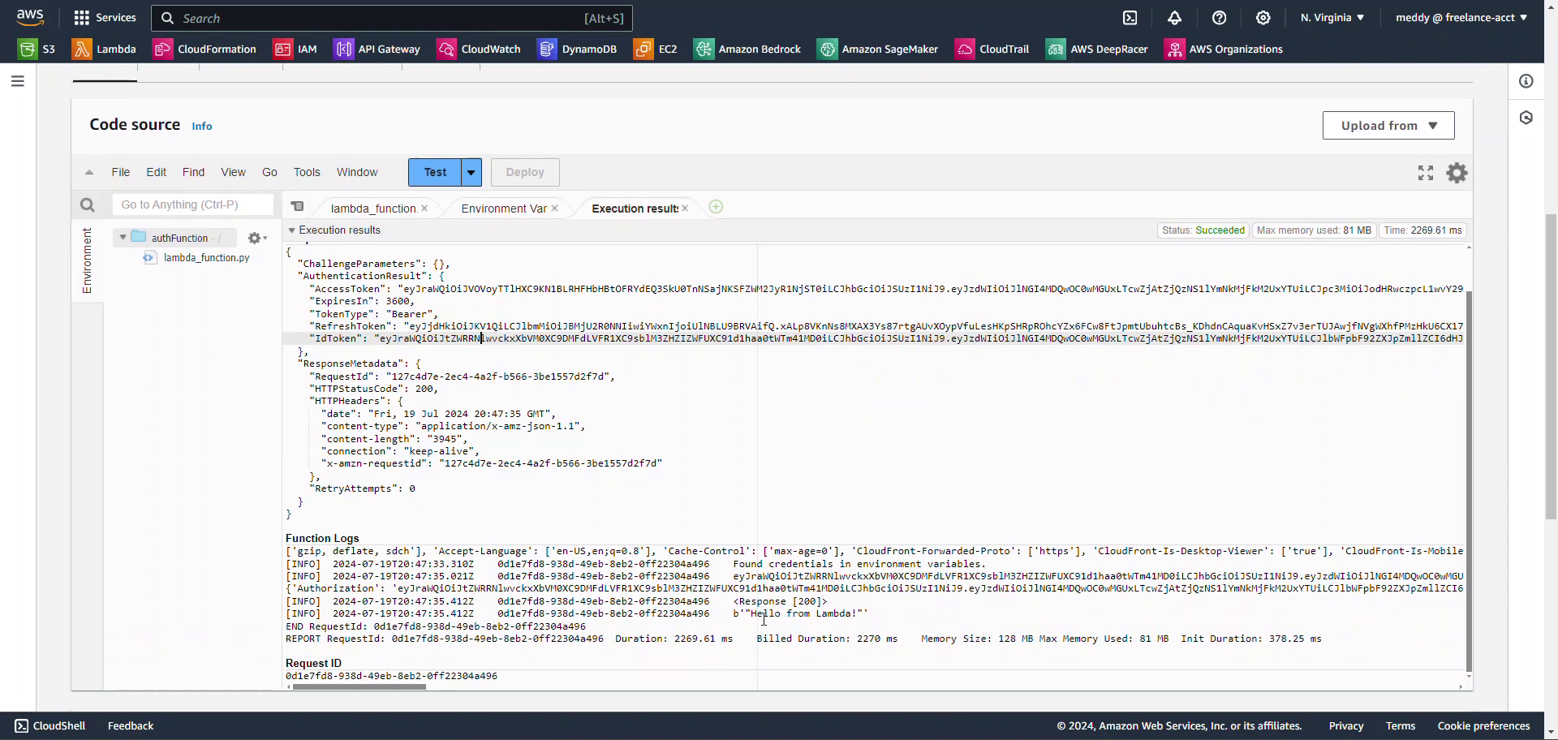
{"action": "left_click_drag", "start_coordinate": [751, 614], "coordinate": [852, 614]}
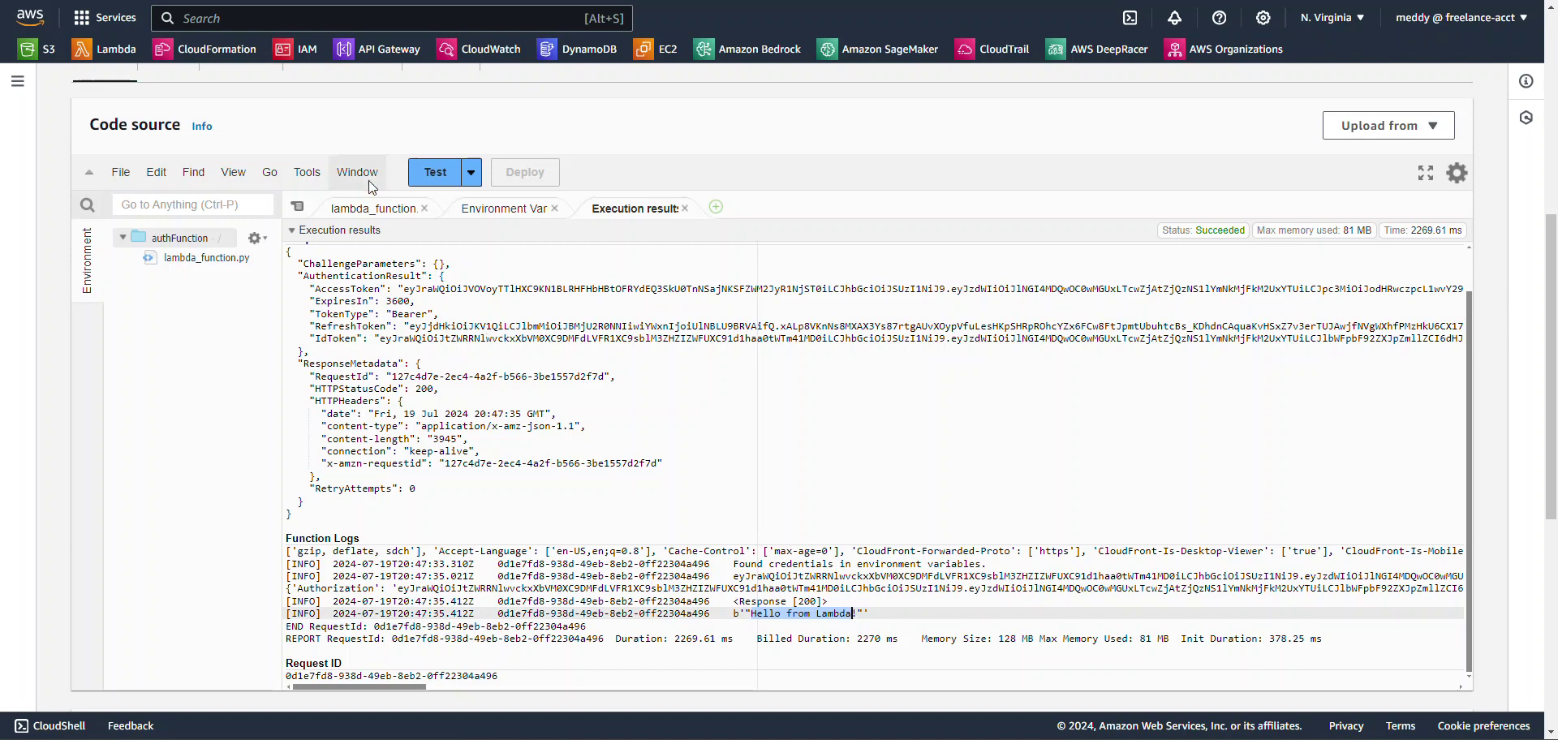
Go back to the lambda_function code and review the environment variable reads and authentication block
{"action": "left_click", "coordinate": [364, 208]}
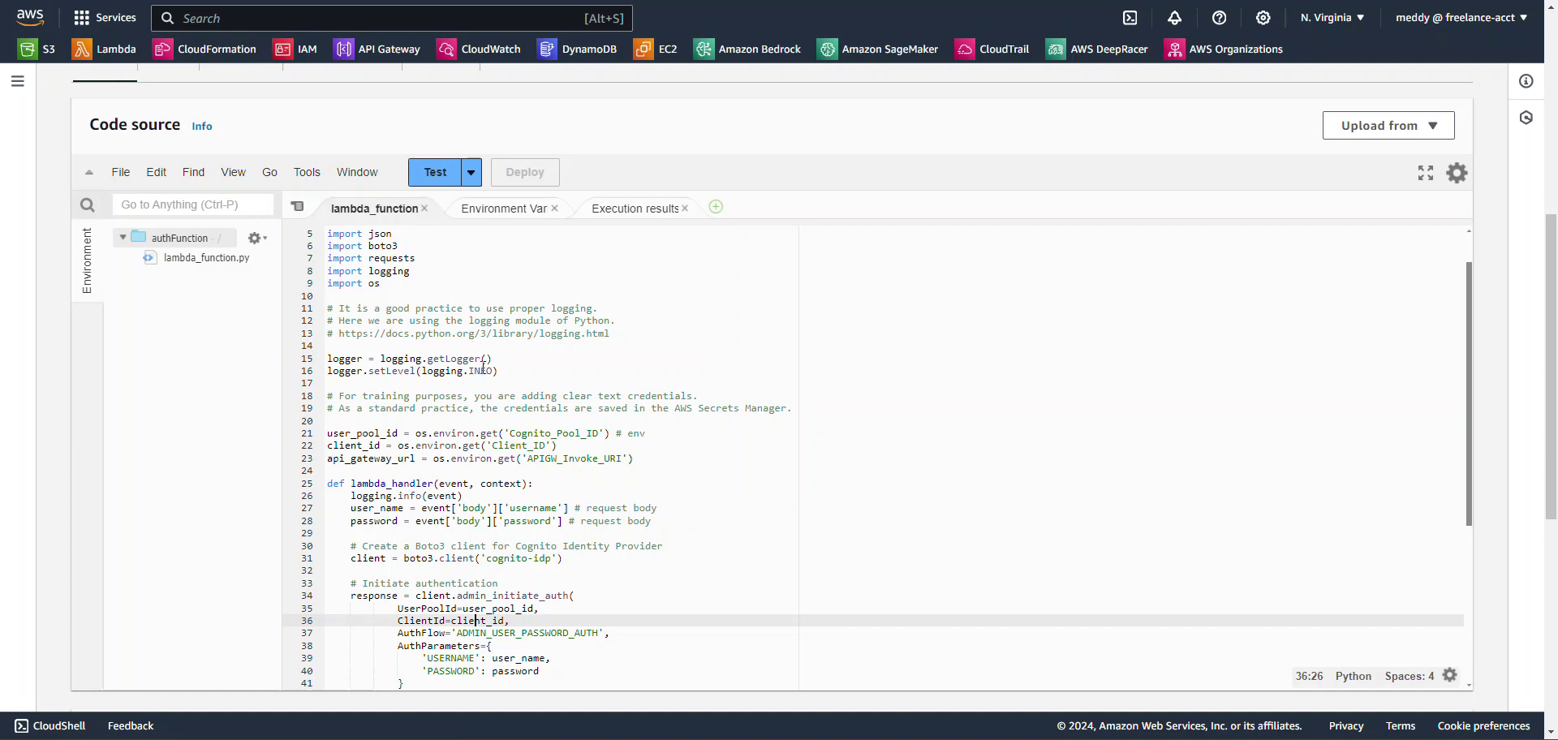
{"action": "scroll", "coordinate": [482, 368], "scroll_direction": "down", "scroll_amount": 3}
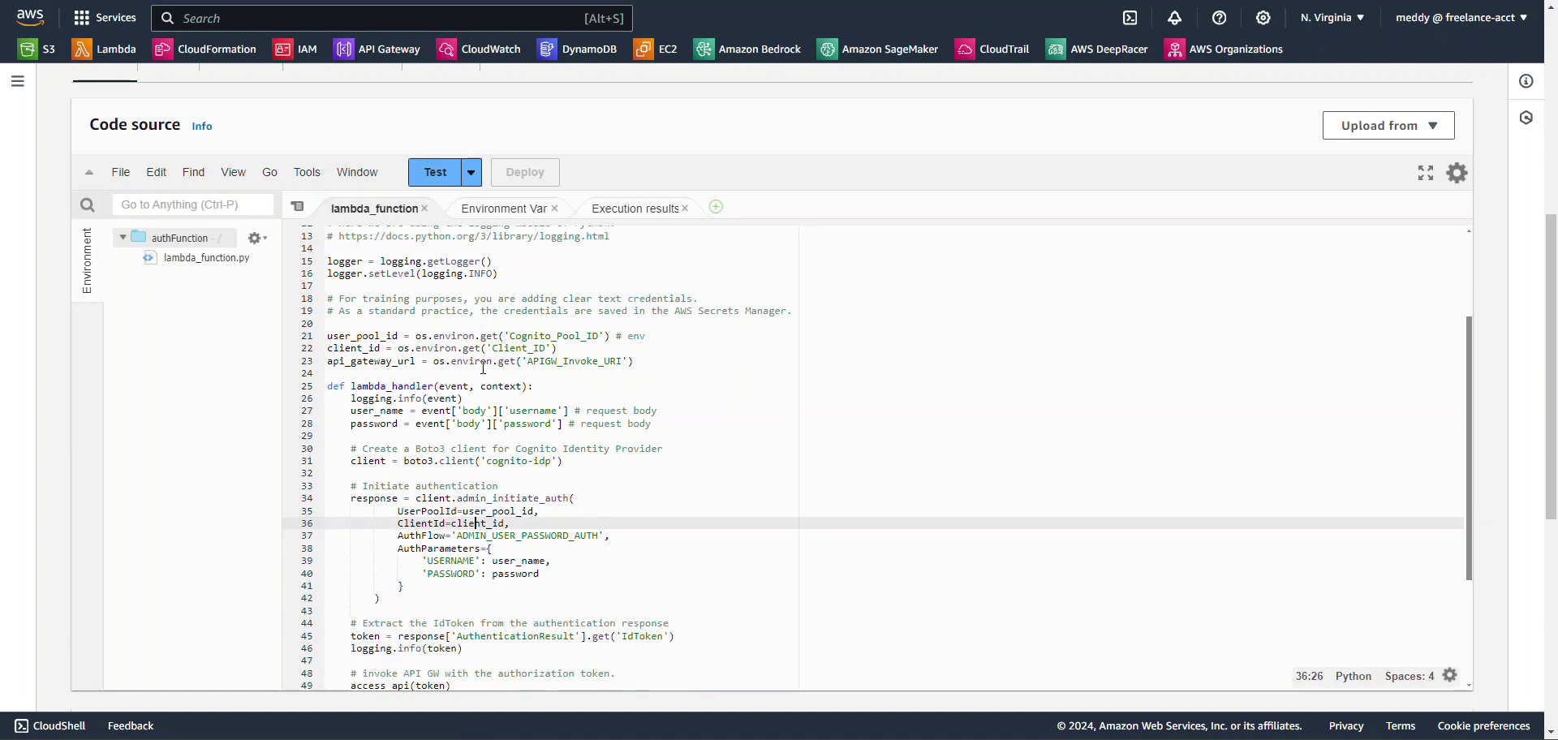